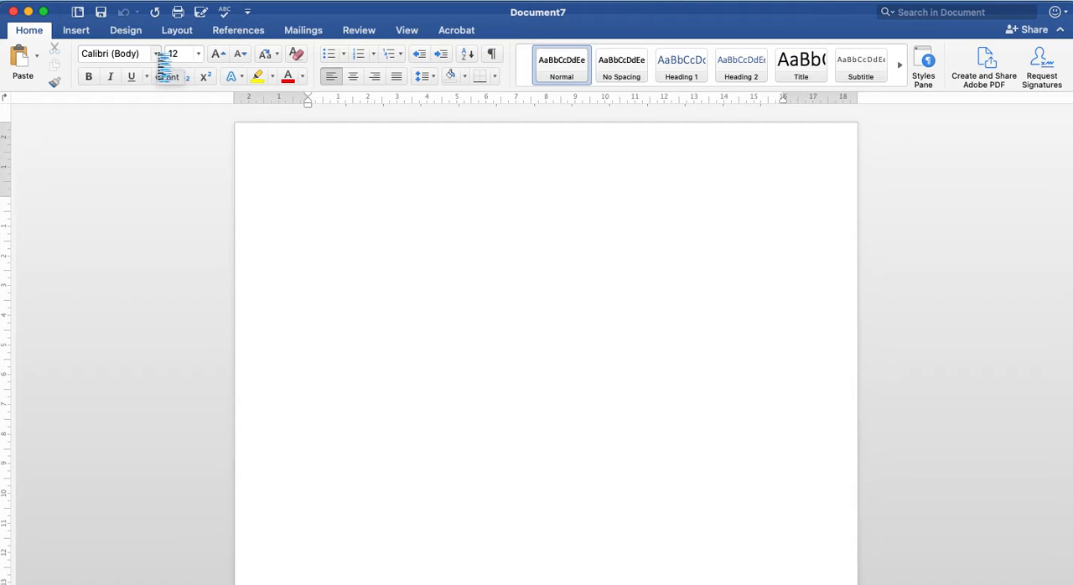
Step: Look through the available fonts and font sizes, keeping the current settings
click(156, 54)
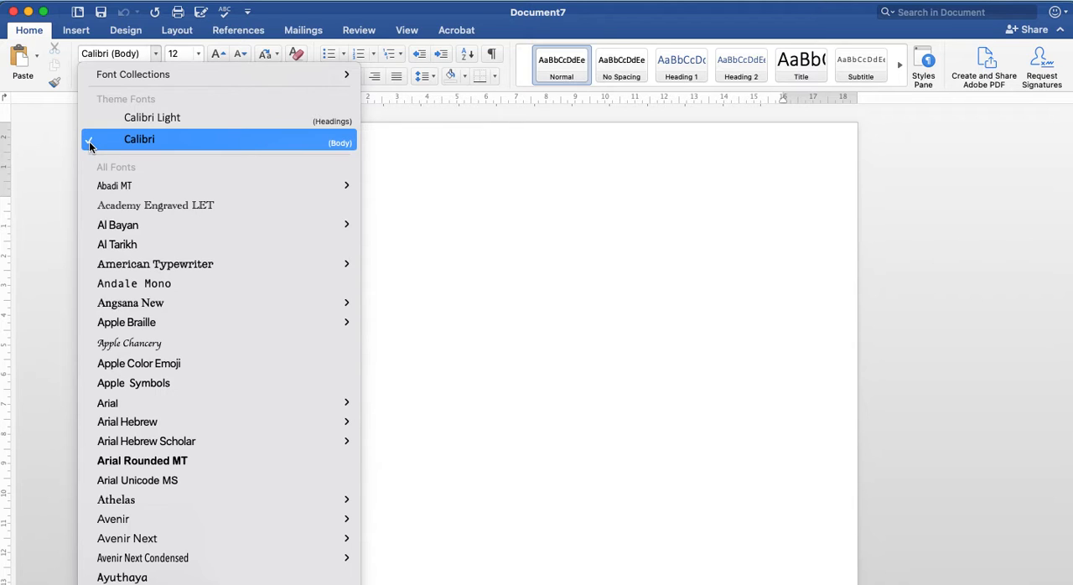
scroll(151, 320, down, 6)
scroll(150, 324, down, 5)
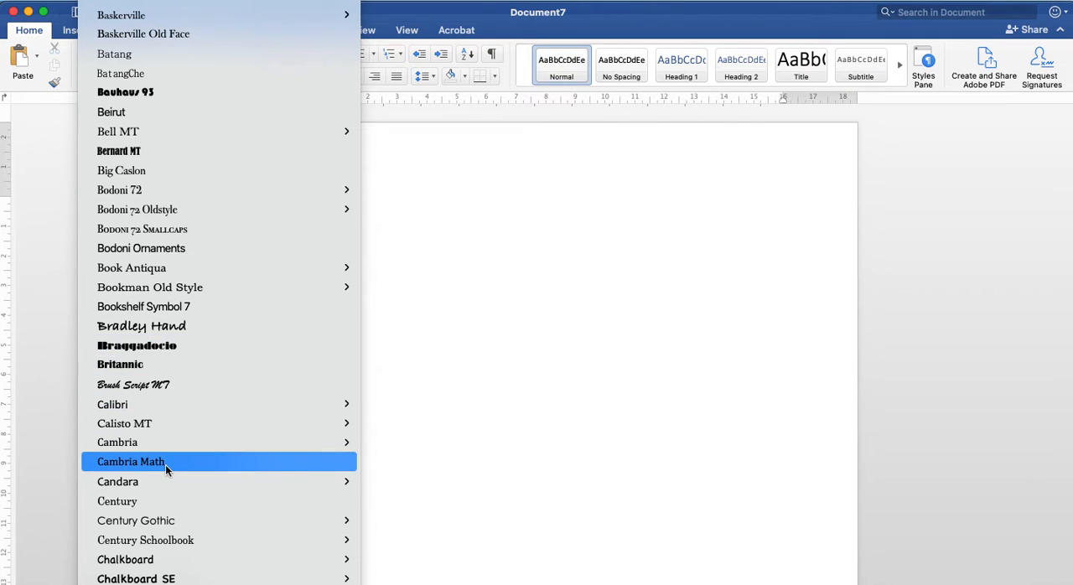
scroll(165, 465, down, 10)
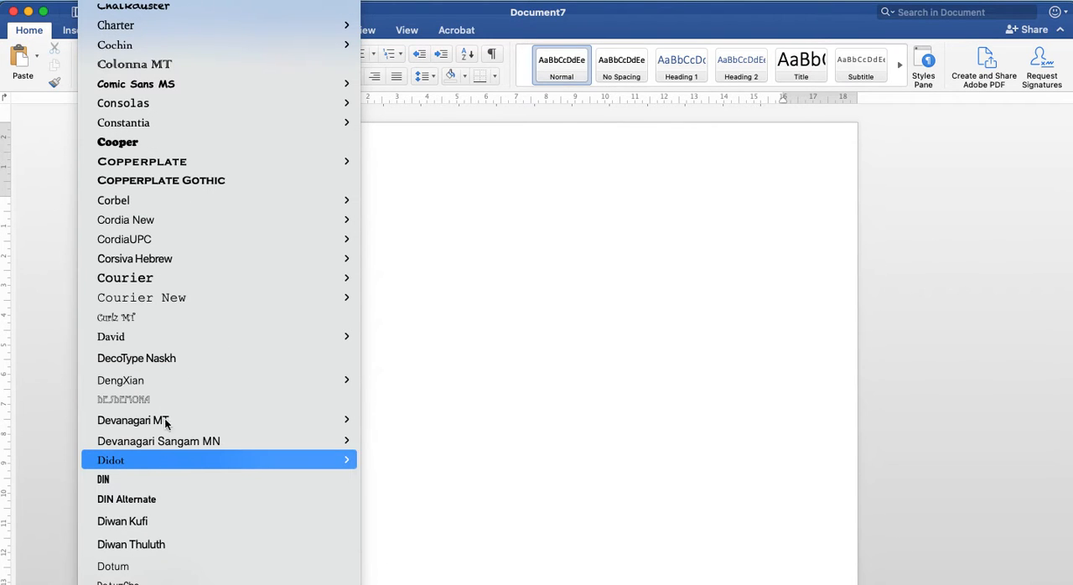
click(400, 264)
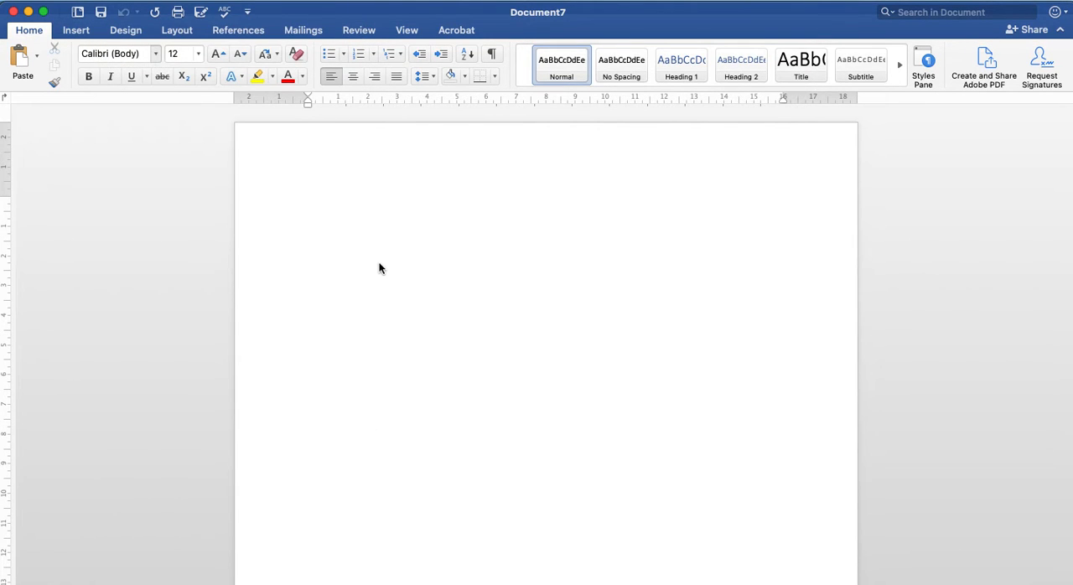
click(200, 56)
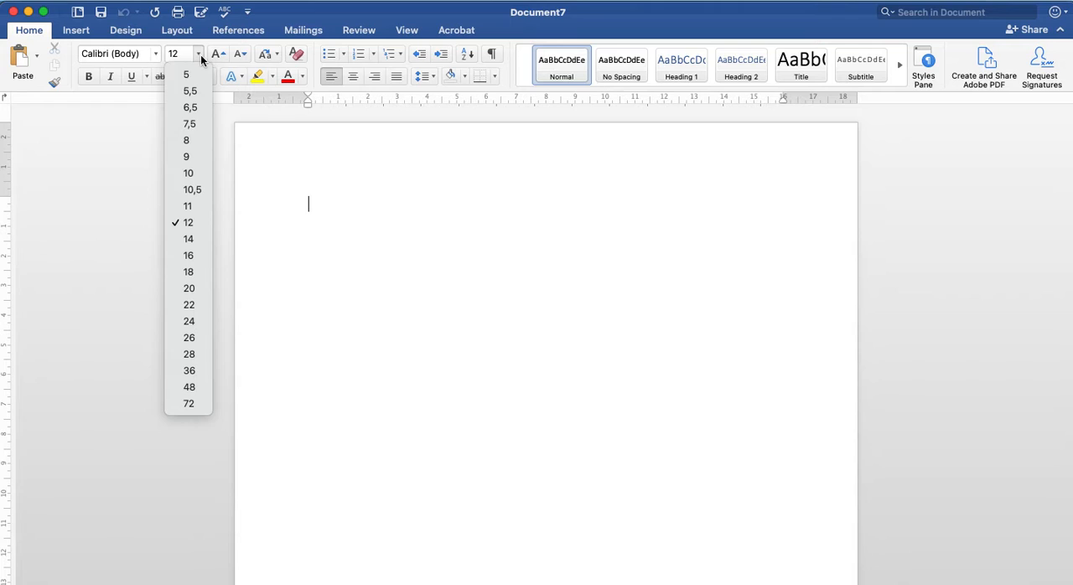
click(339, 207)
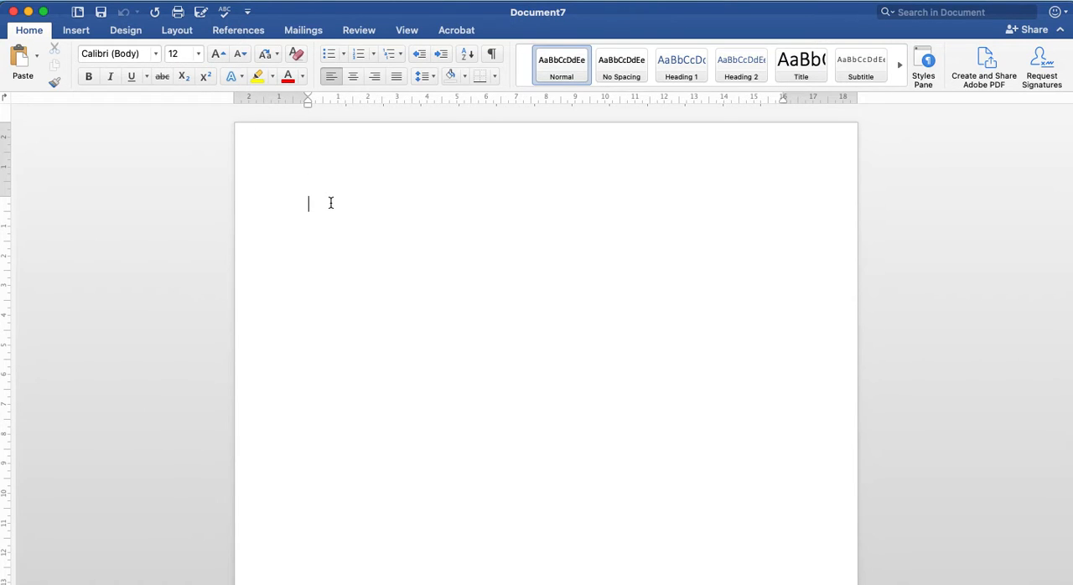
Step: Write "My name is" followed by the person's name on the first line of the page
text(My )
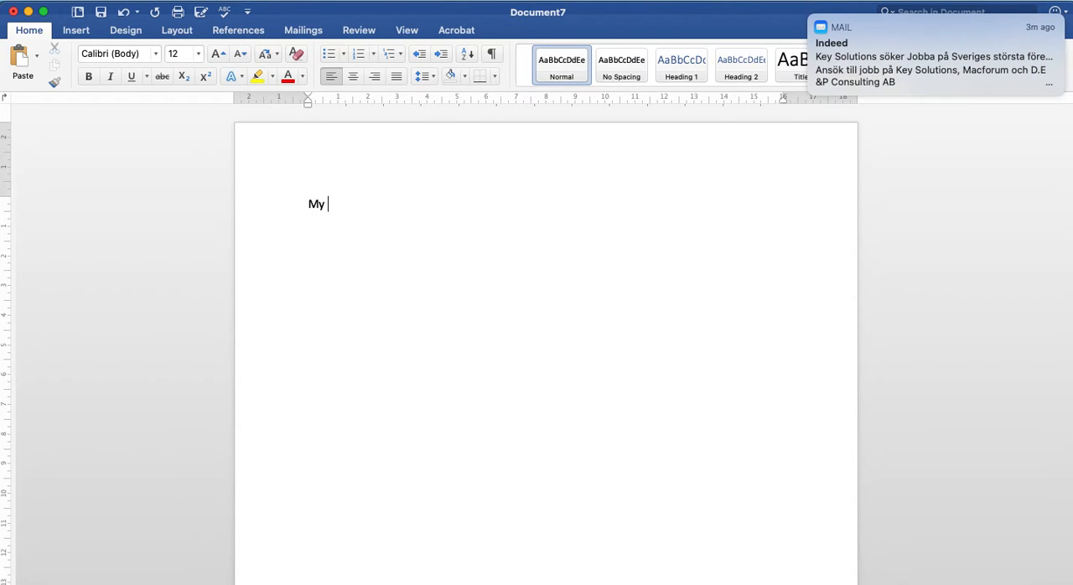
text(name is Mjama)
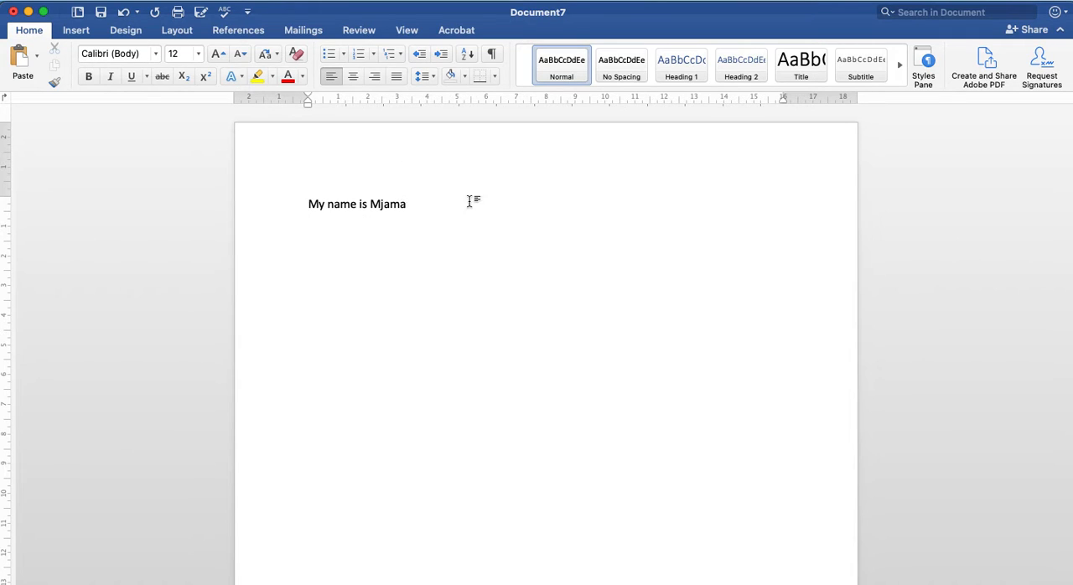
Step: Set the font size to 20 and repeat the "My name is" sentence with the person's name on the second line
click(199, 54)
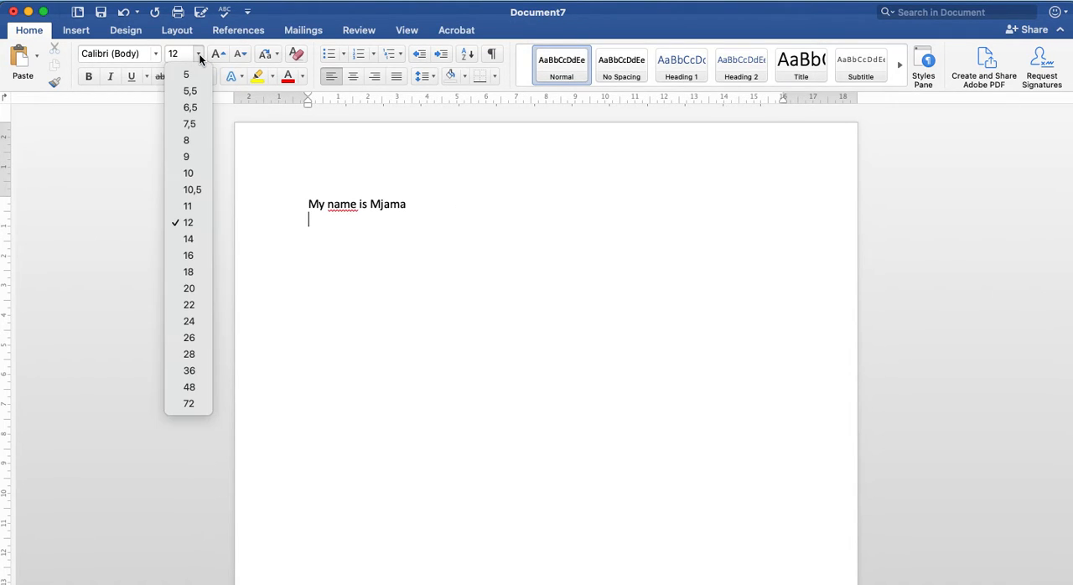
click(189, 290)
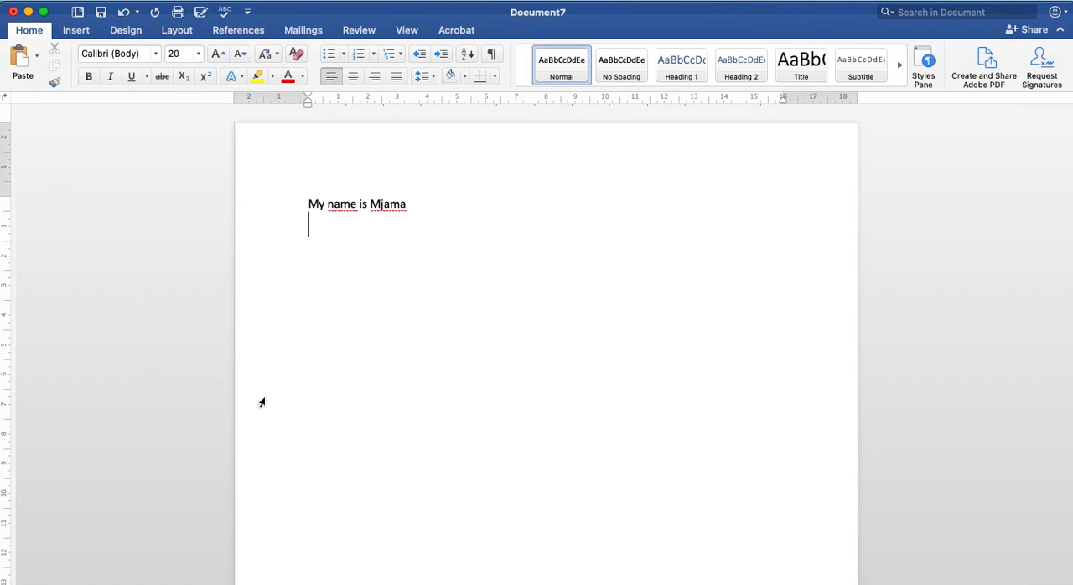
key(Return)
text(My name is nam)
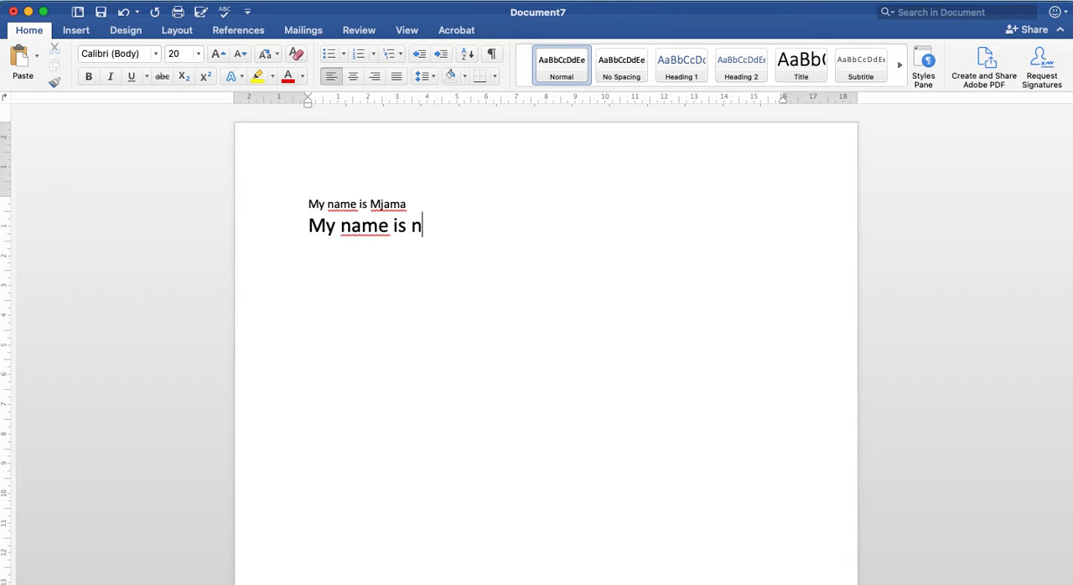
key(BackSpace)
key(BackSpace)
key(BackSpace)
text(Mjama)
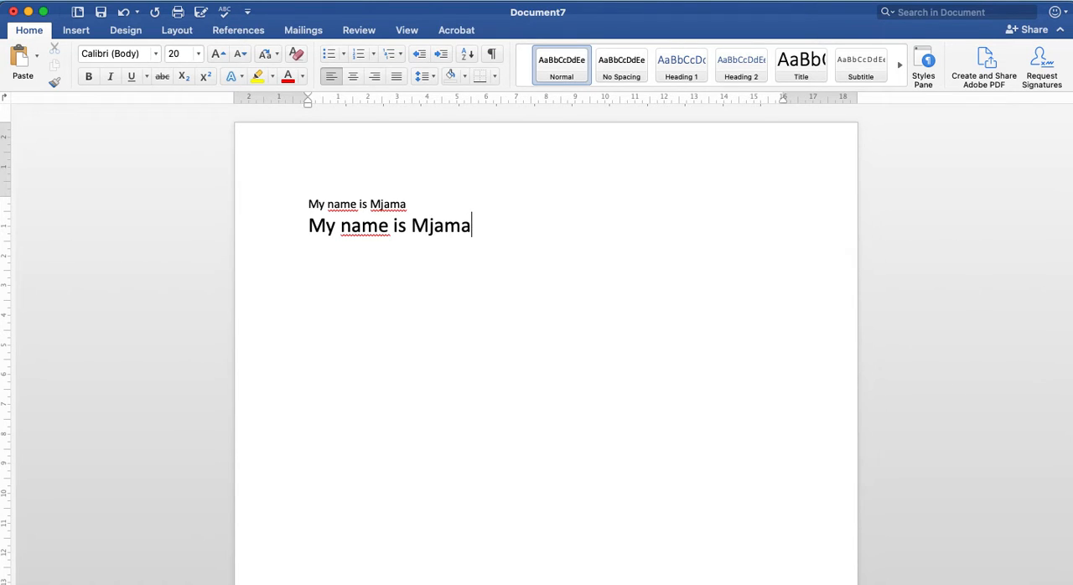
key(Return)
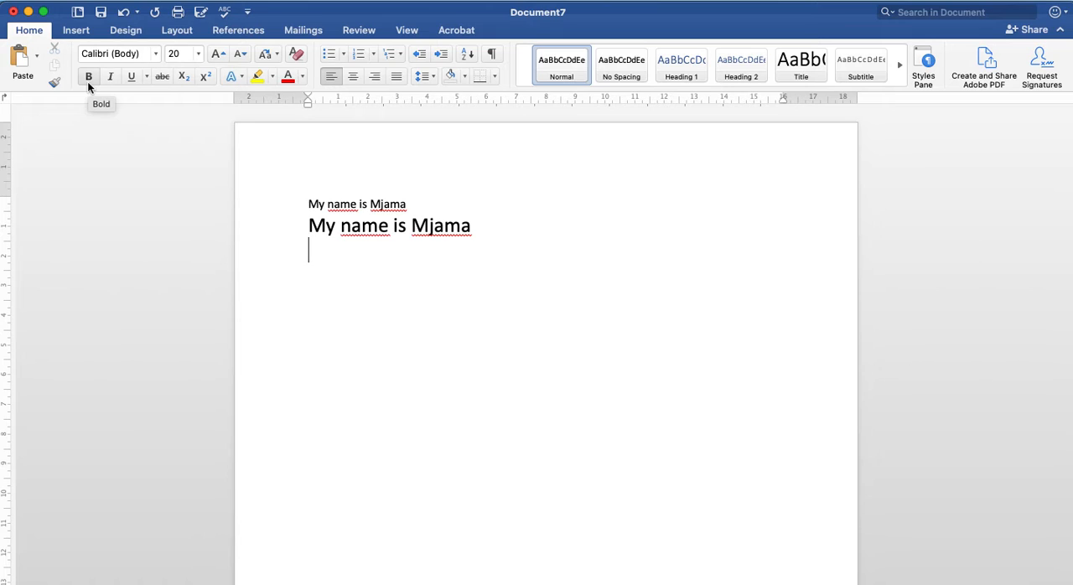
click(148, 78)
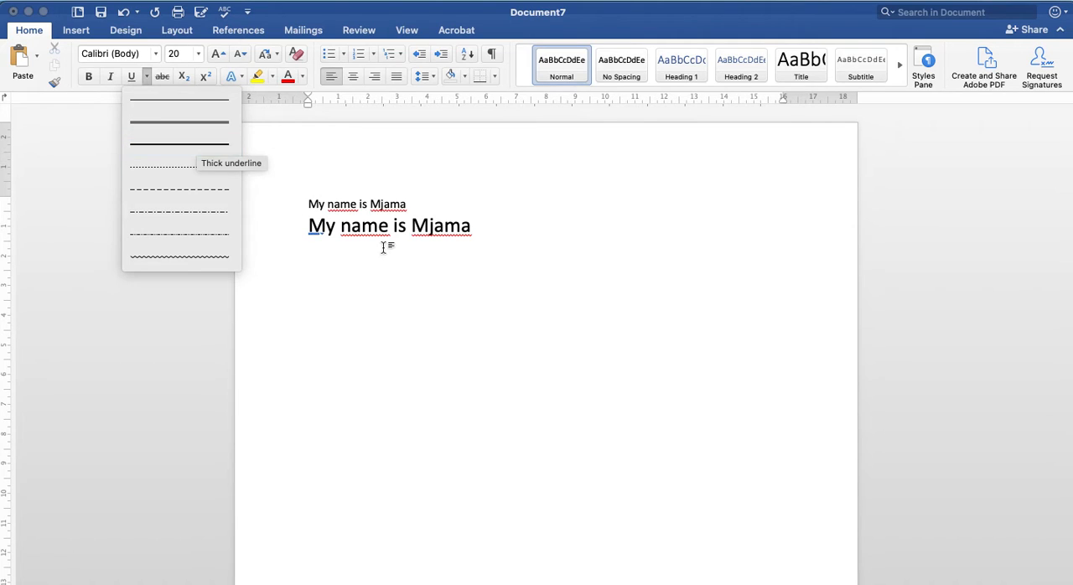
click(468, 251)
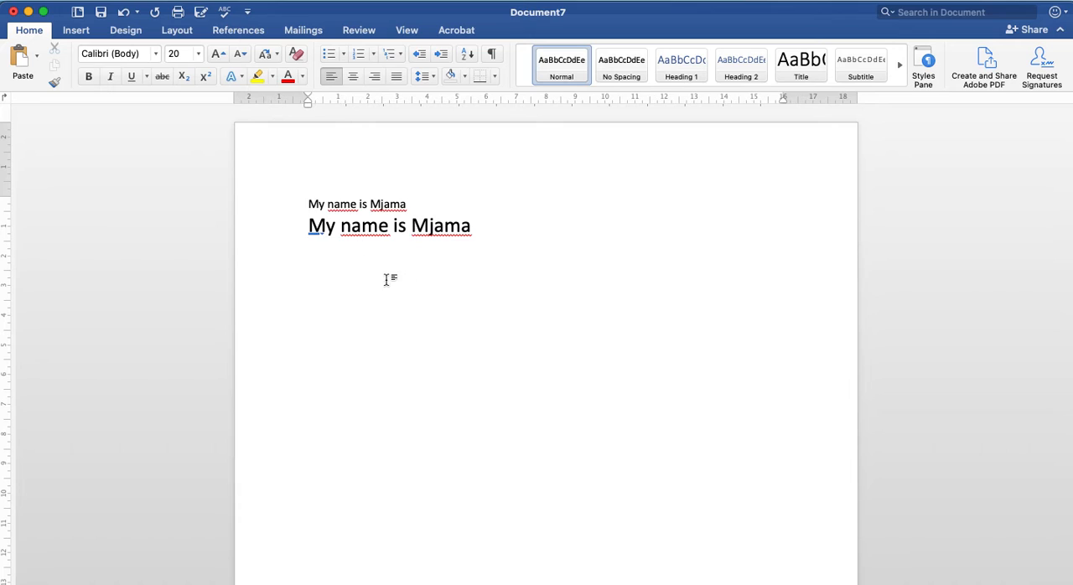
Step: Try the standard Red font colour with sample text on the third line, and delete that text
click(304, 77)
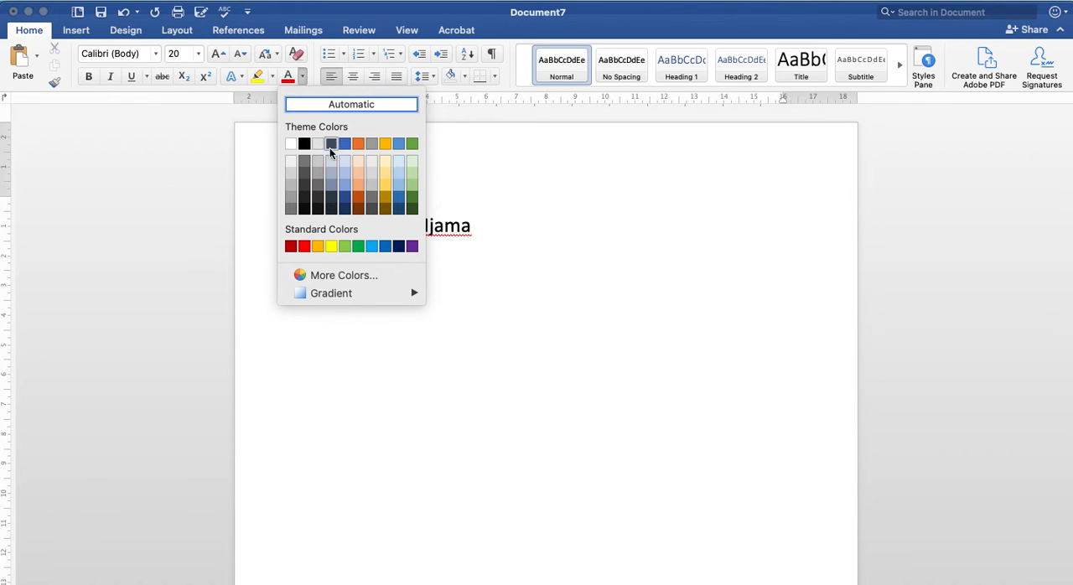
click(304, 246)
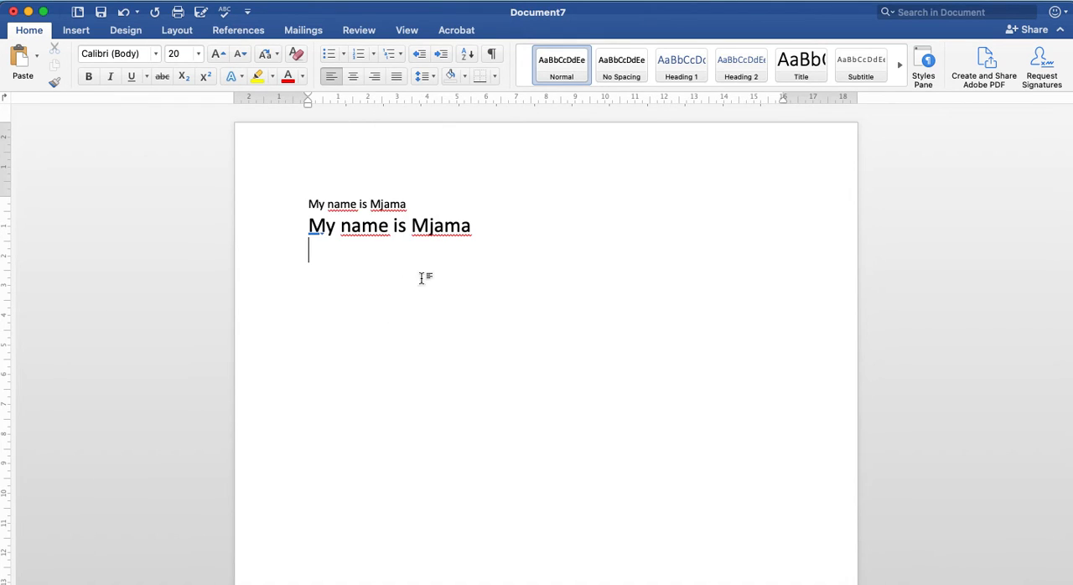
text(H kjhjkashdf jkahdfkjlas d)
key(BackSpace)
key(BackSpace)
key(BackSpace)
key(BackSpace)
key(BackSpace)
key(BackSpace)
key(BackSpace)
key(BackSpace)
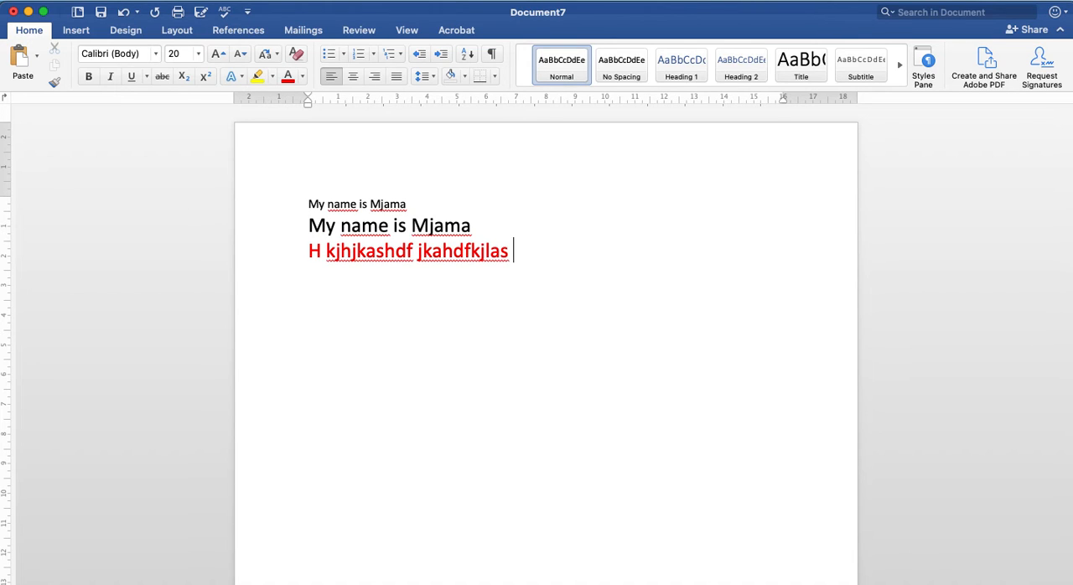
key(BackSpace)
key(BackSpace)
key(BackSpace)
key(BackSpace)
key(BackSpace)
key(BackSpace)
key(BackSpace)
key(BackSpace)
key(BackSpace)
key(BackSpace)
key(BackSpace)
key(BackSpace)
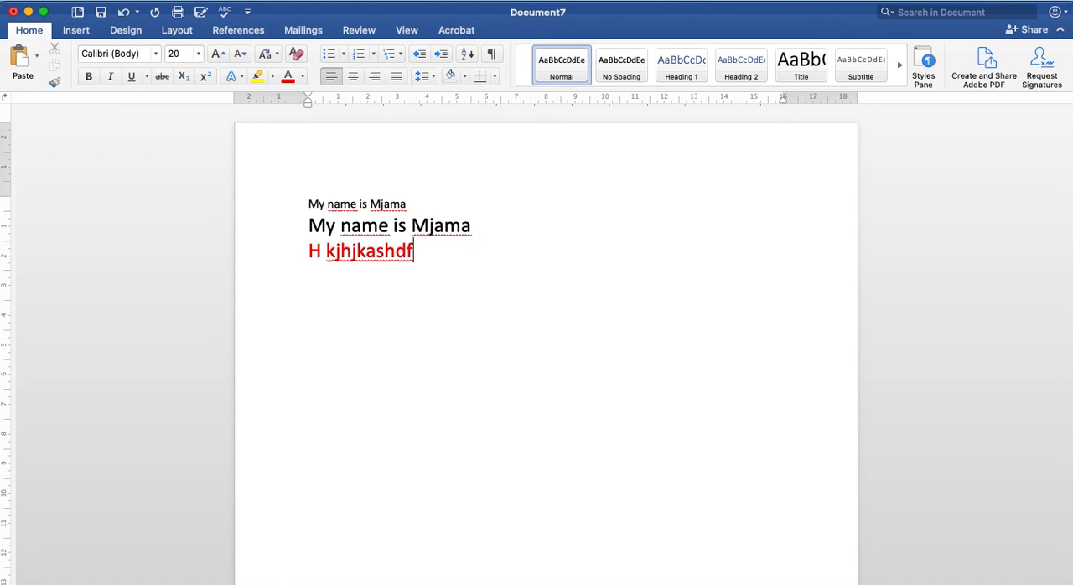
key(BackSpace)
key(BackSpace)
key(BackSpace)
key(BackSpace)
key(BackSpace)
key(BackSpace)
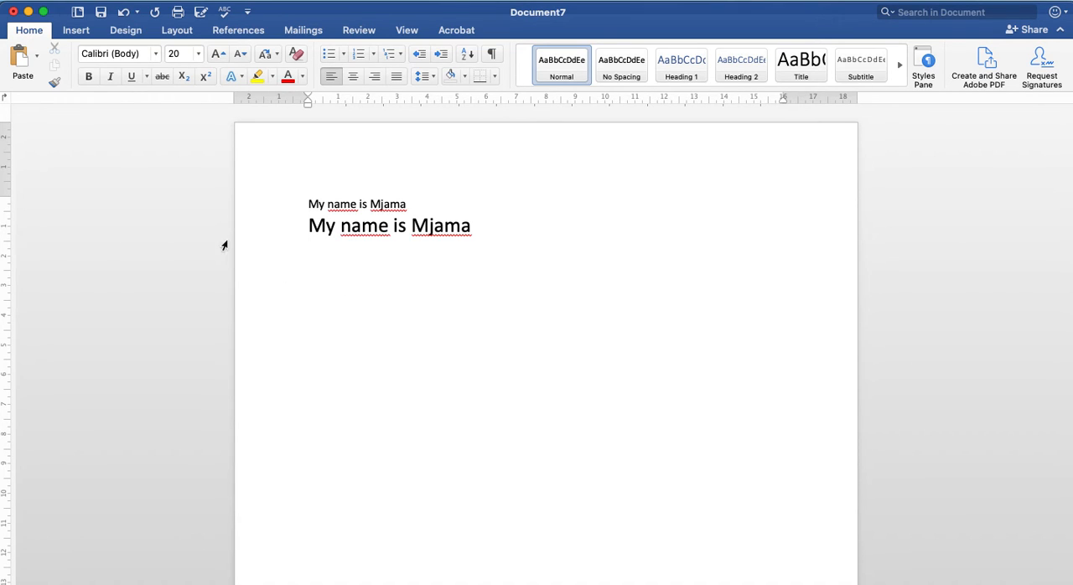
Step: Reset the font colour to Automatic and write the sample word "Hjashdkfah" on the third line
click(303, 76)
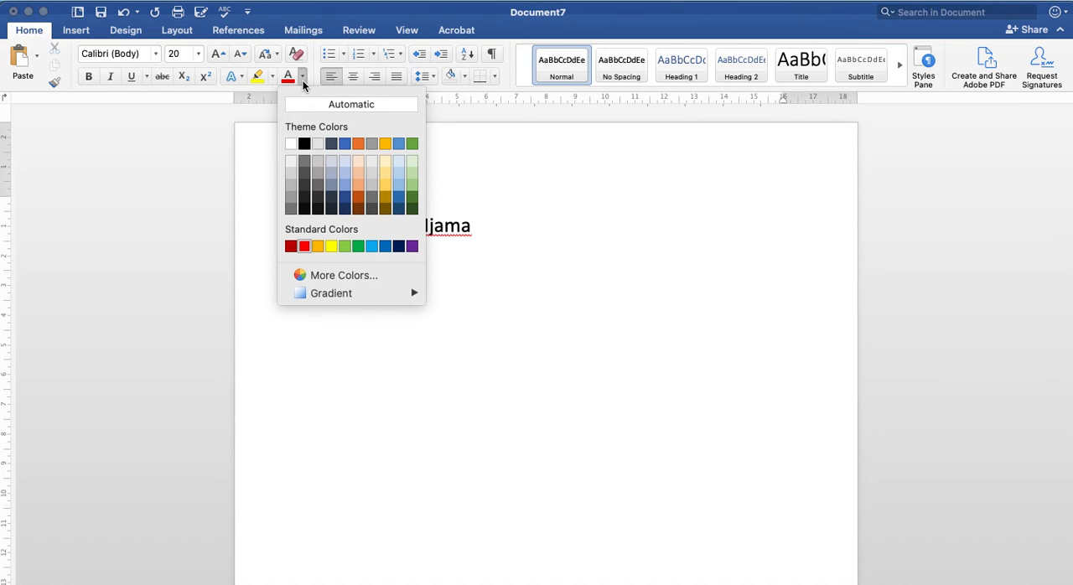
click(382, 104)
text(hjashdkfahjksdf)
key(BackSpace)
key(BackSpace)
key(BackSpace)
key(BackSpace)
key(BackSpace)
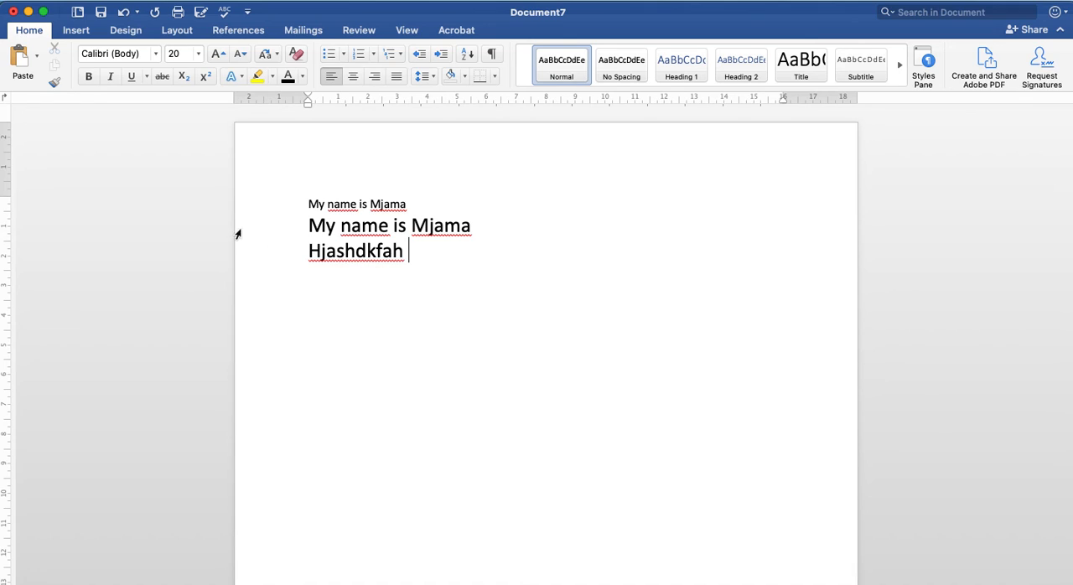
Step: Turn on bold and add the sample word "kjhjhkjasdf" to the third line
click(88, 77)
text(kjhjhkjasdf)
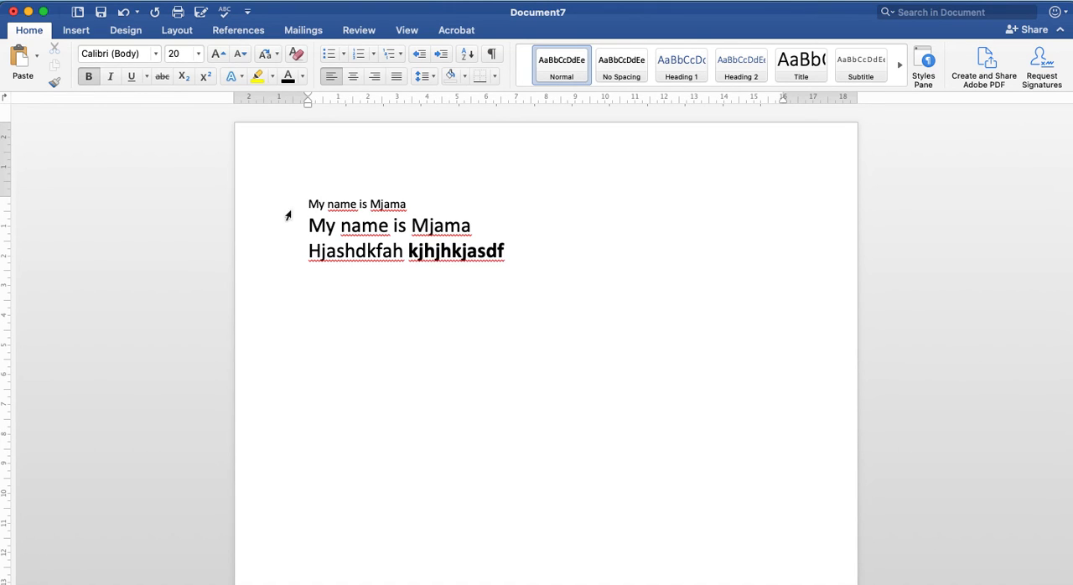
Step: Turn on italic in addition to bold and add the sample word "hkkasdfkj" to the third line
click(110, 77)
text(hkkasdfkj)
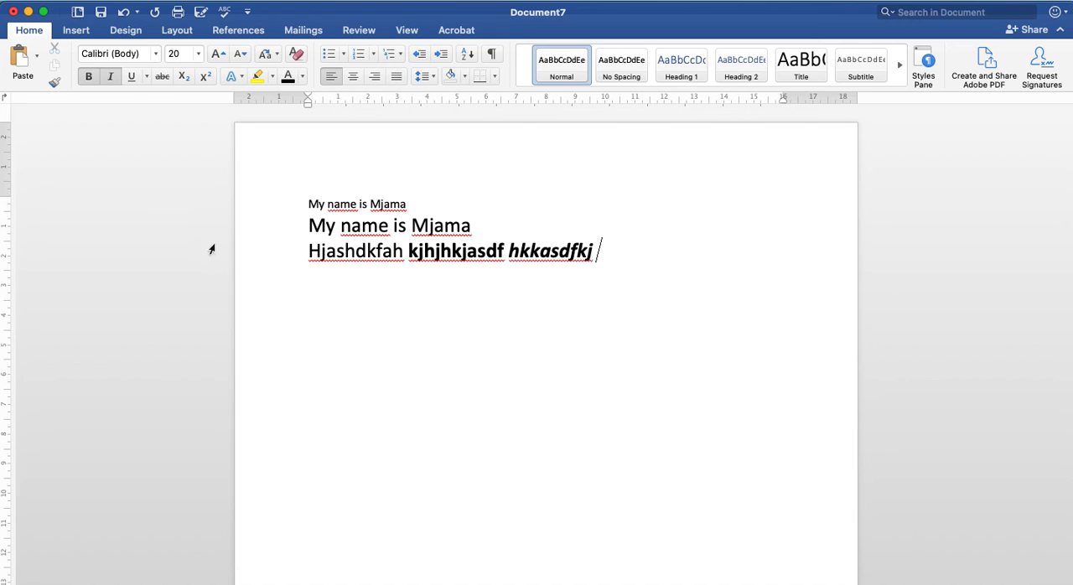
Step: Turn on underline as well, add "who am i" to the third line, and start a new line below
click(132, 77)
text(o )
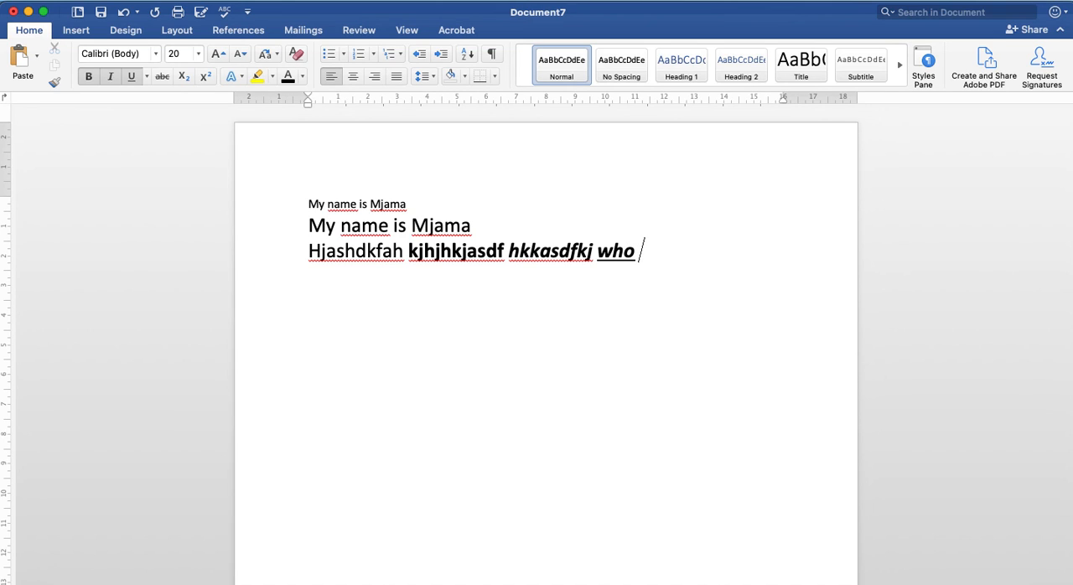
text(am i)
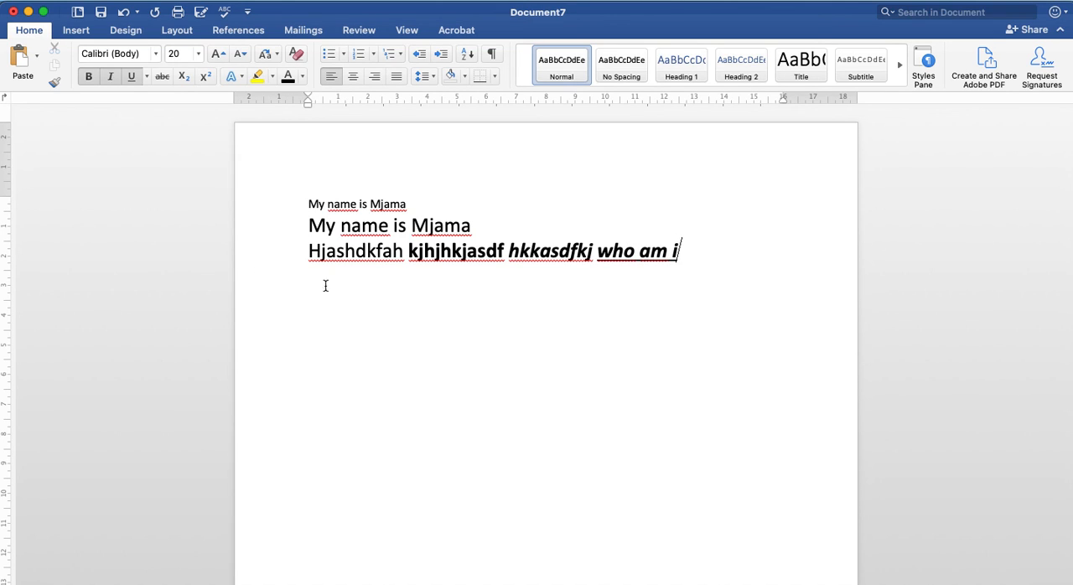
key(Return)
key(super+shift+5)
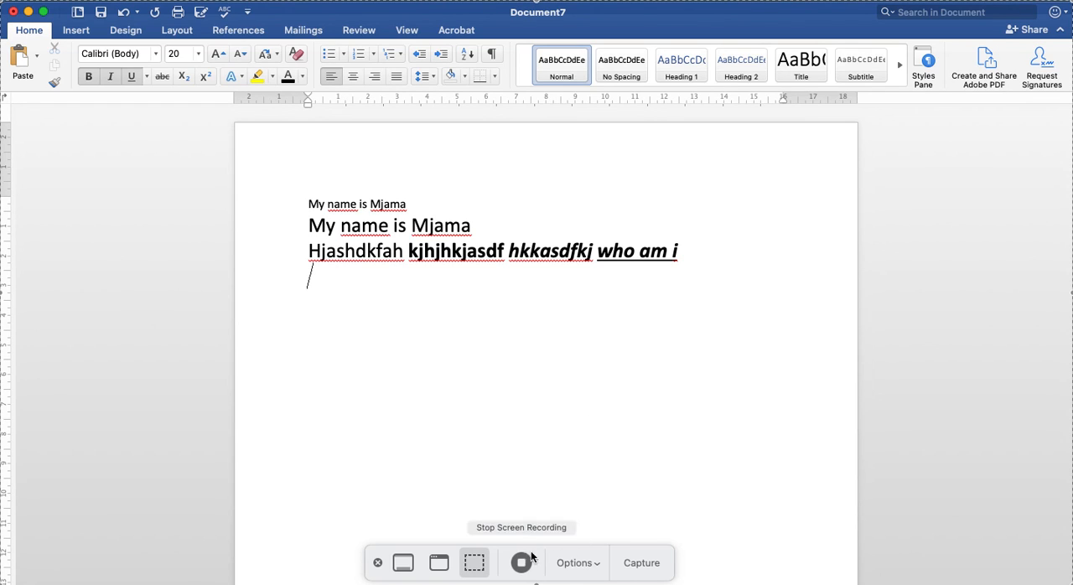